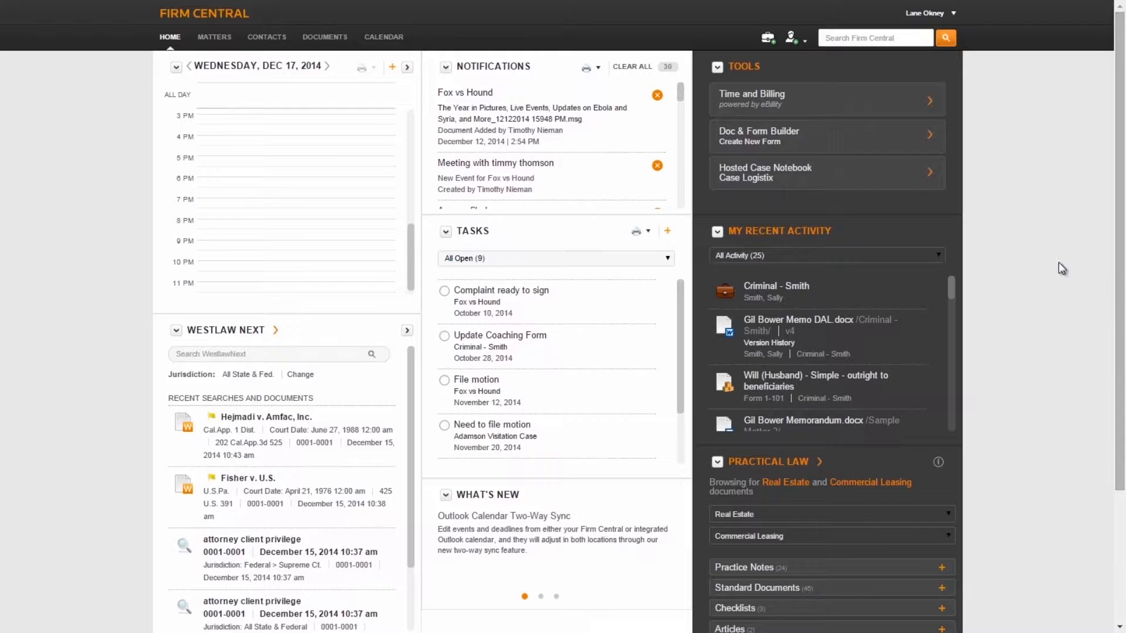
Open the Deadline Assistant settings in the firm's administration area
{"action": "left_click", "coordinate": [945, 13]}
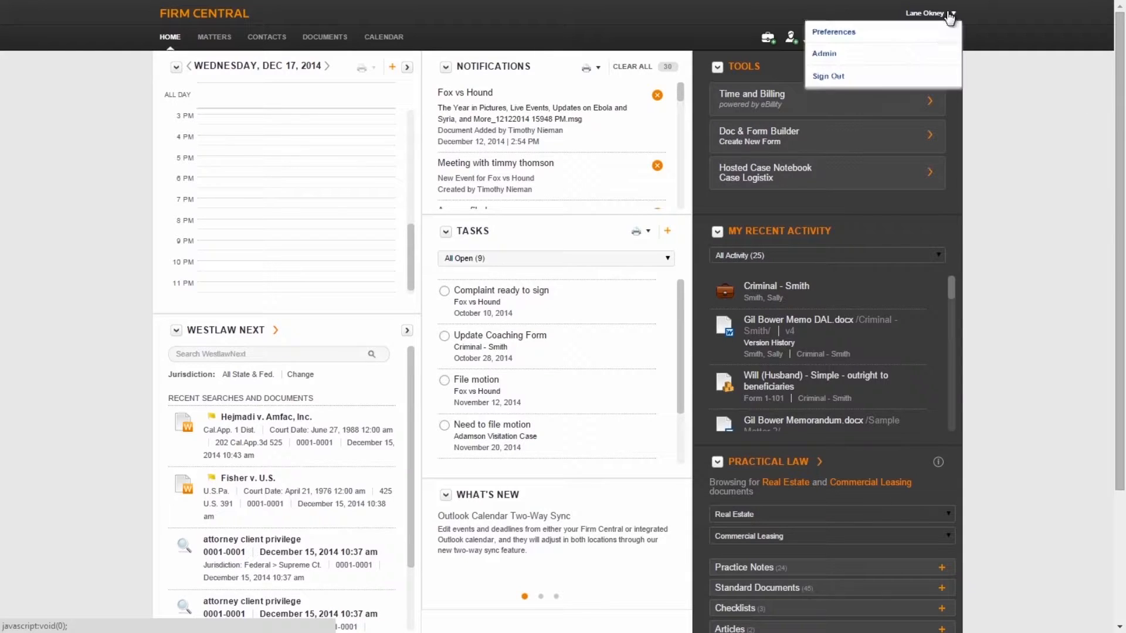
{"action": "left_click", "coordinate": [887, 59]}
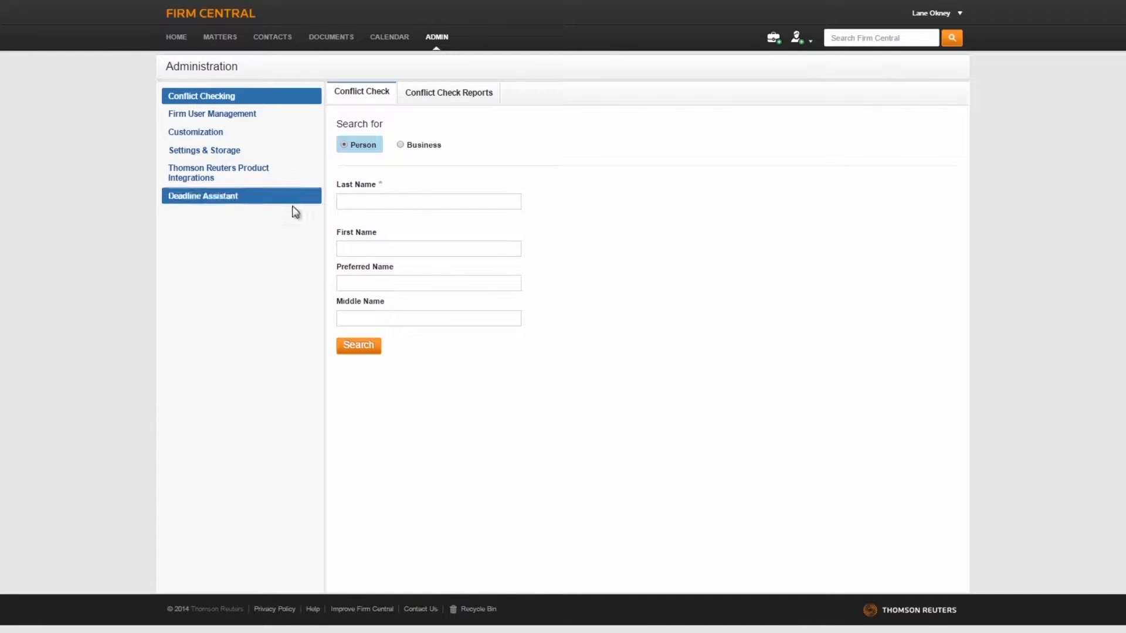
{"action": "left_click", "coordinate": [227, 197]}
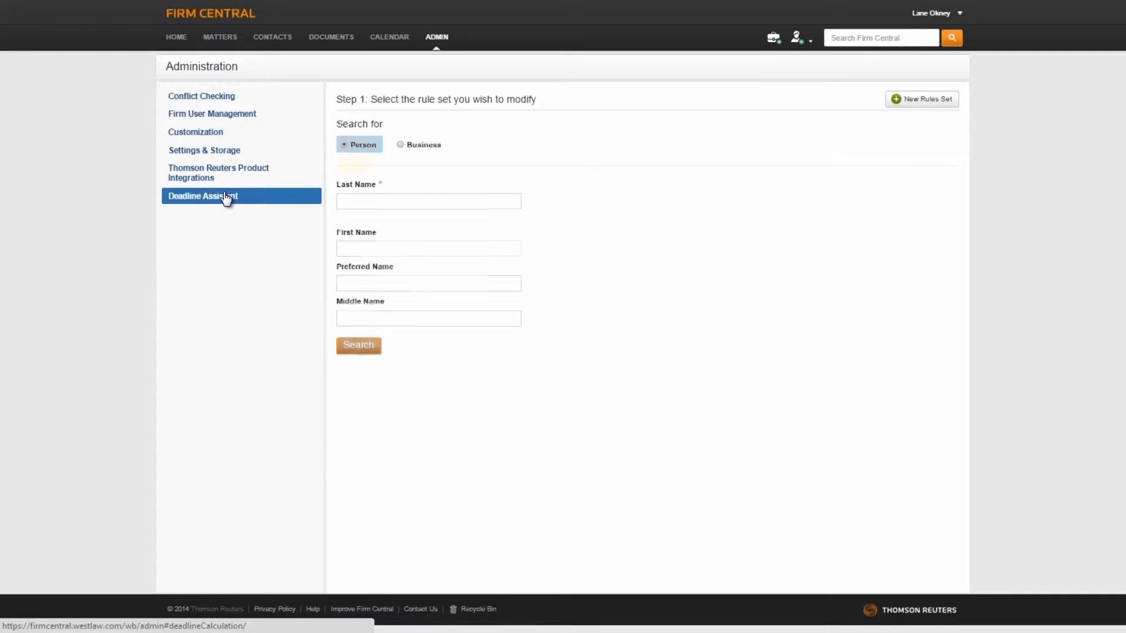
Choose the State rules for Minnesota, select the MN -- Rules of Civil Procedure Rules Set, and continue to its event templates
{"action": "left_click", "coordinate": [391, 126]}
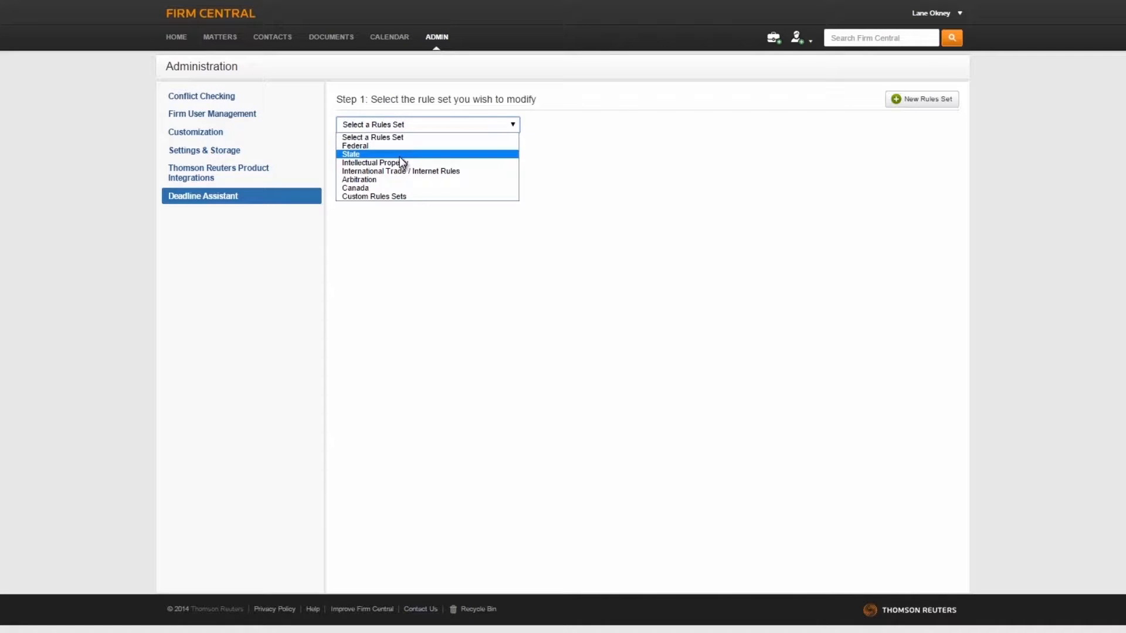
{"action": "left_click", "coordinate": [400, 157]}
{"action": "left_click", "coordinate": [400, 147]}
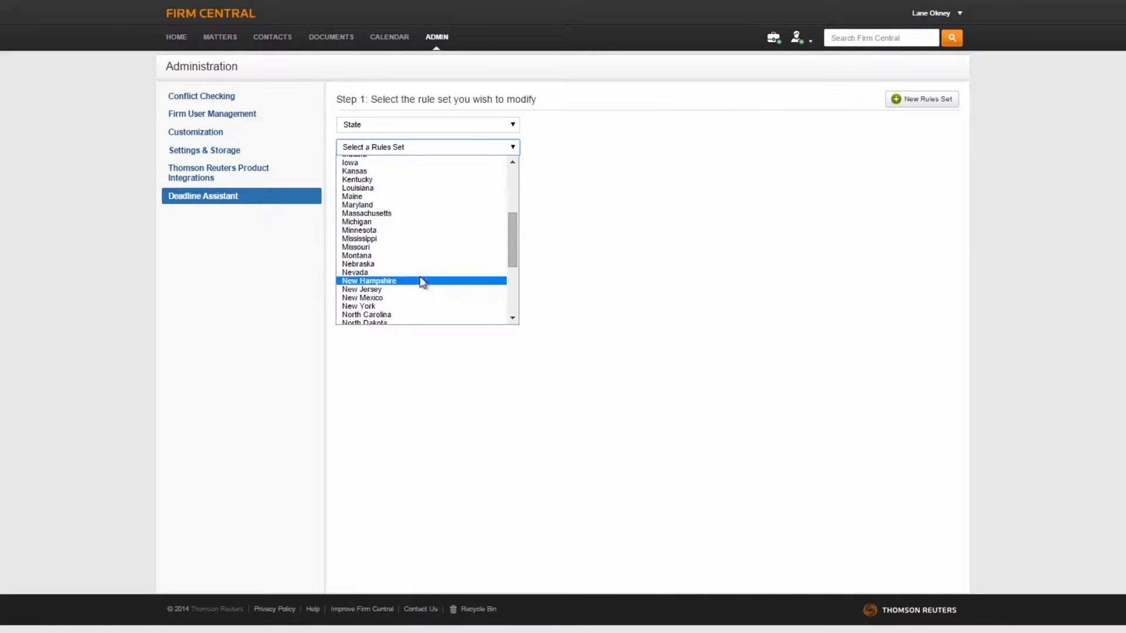
{"action": "left_click", "coordinate": [423, 230]}
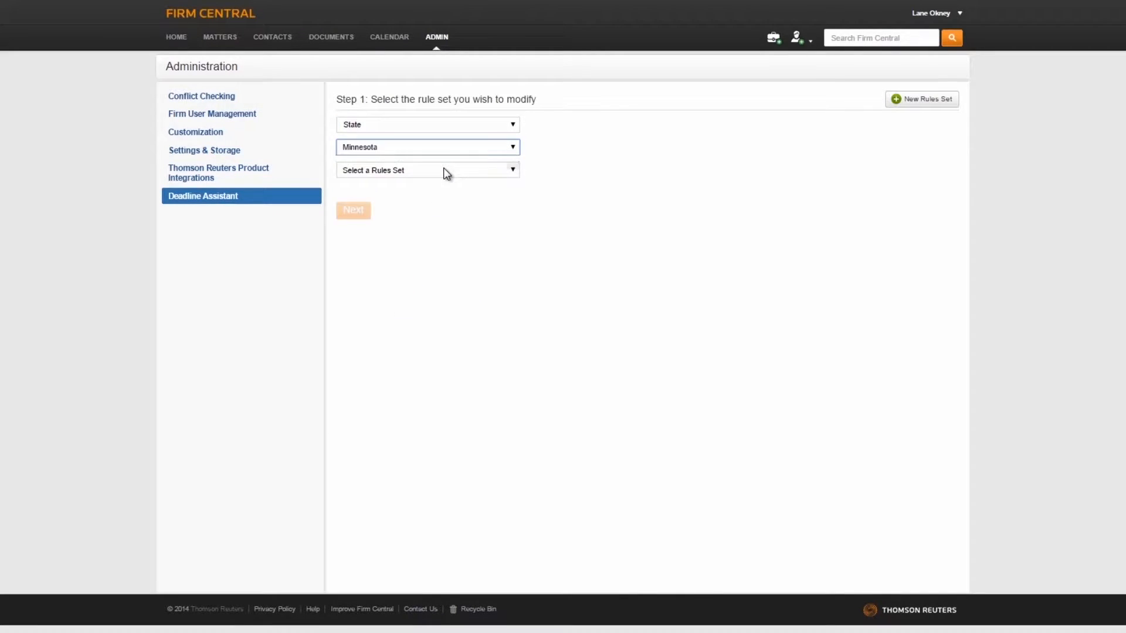
{"action": "left_click", "coordinate": [446, 171]}
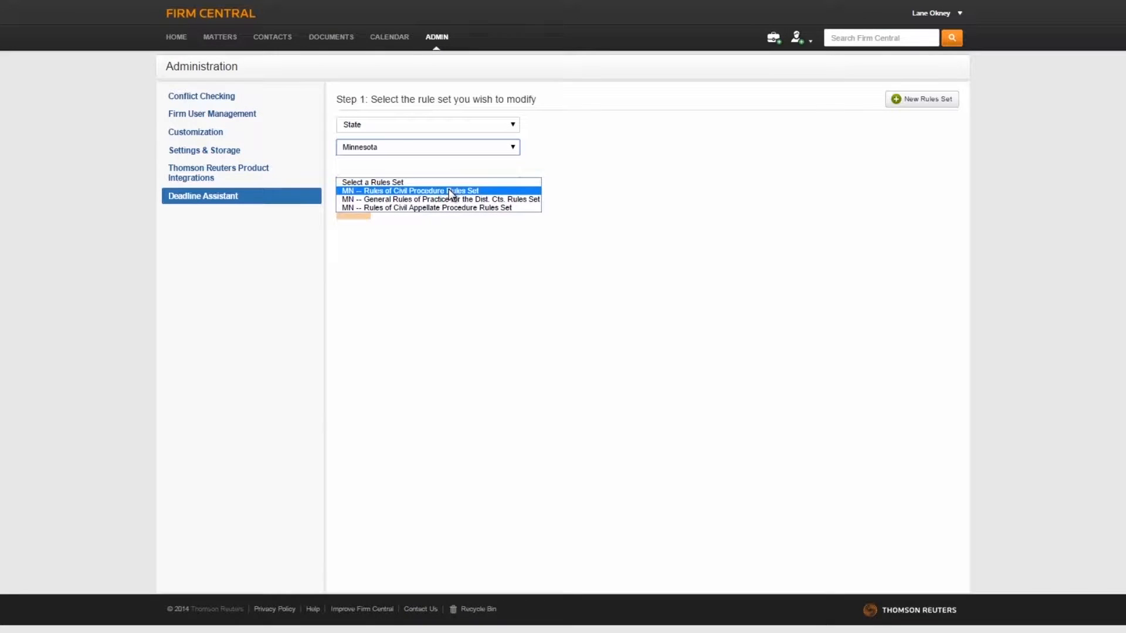
{"action": "left_click", "coordinate": [450, 191]}
{"action": "left_click", "coordinate": [362, 210]}
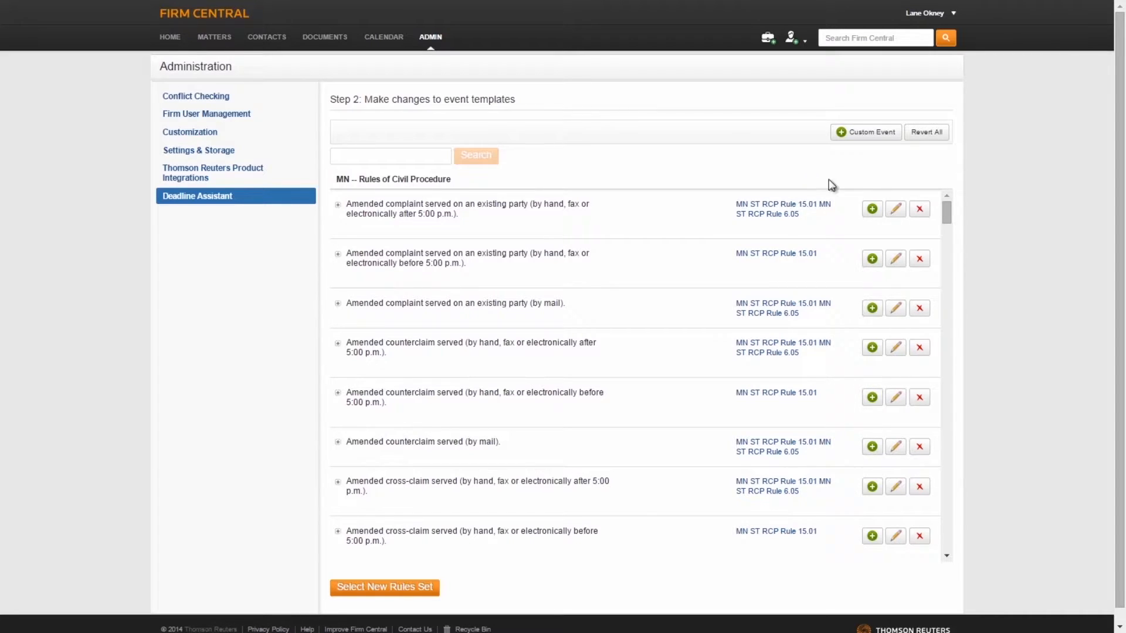
Add a custom parent event titled "New Event" to the MN -- Rules of Civil Procedure set, saving it with a child to follow
{"action": "left_click", "coordinate": [892, 137]}
{"action": "type", "text": "New Event"}
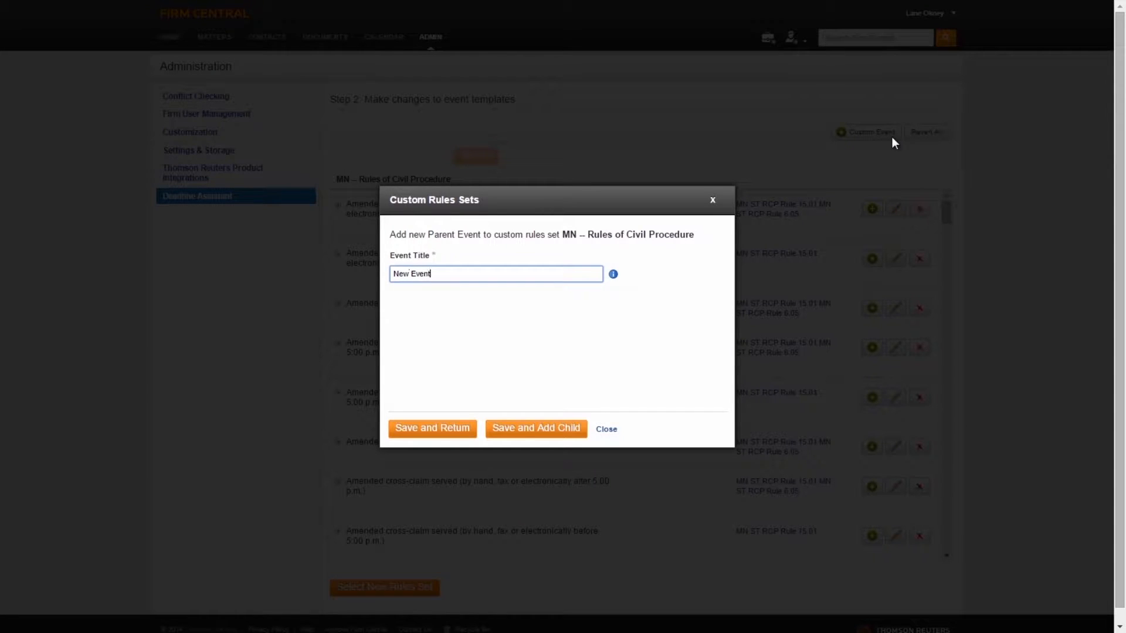
{"action": "left_click", "coordinate": [569, 430]}
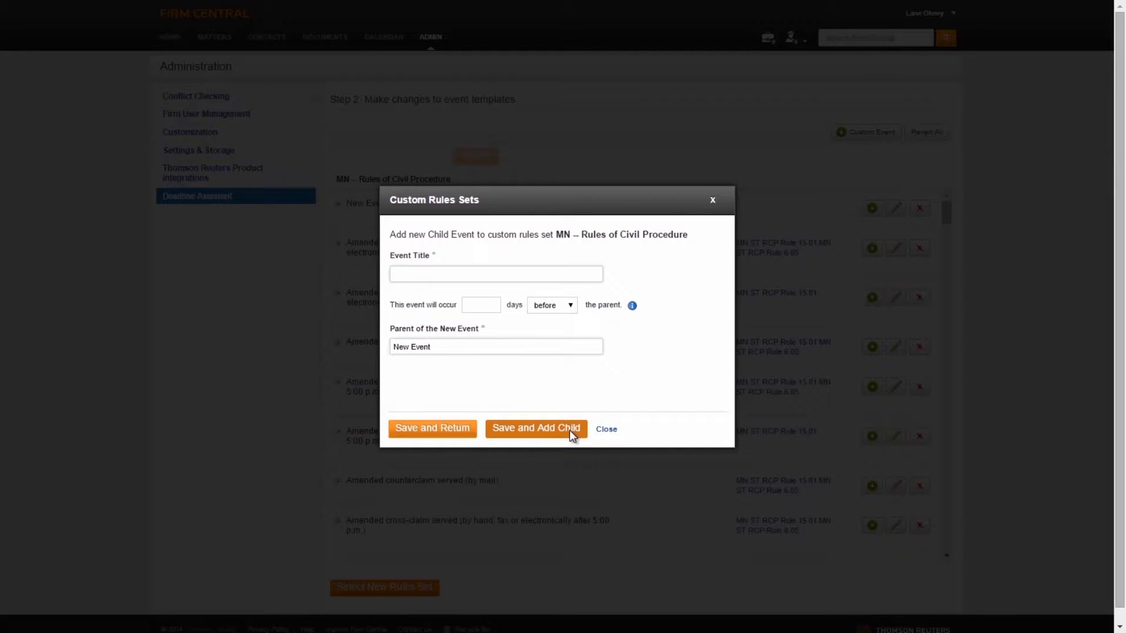
Add a child event titled "New Deadline" occurring 7 days after the parent "New Event" and save it
{"action": "left_click", "coordinate": [547, 272]}
{"action": "type", "text": "New Deadline"}
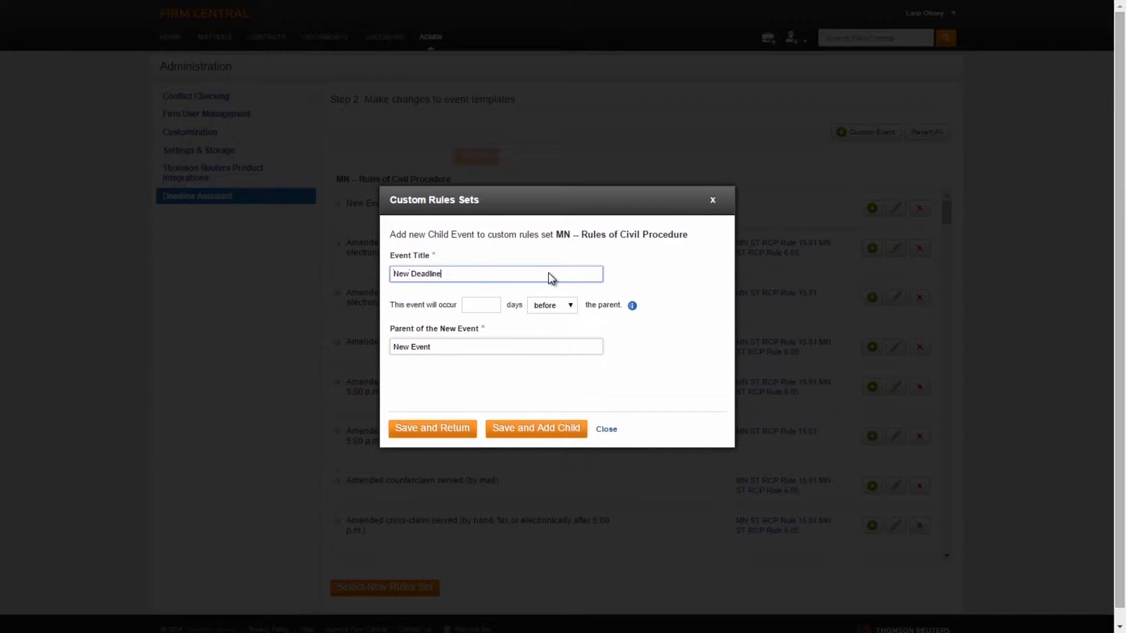
{"action": "left_click", "coordinate": [489, 308]}
{"action": "type", "text": "7"}
{"action": "left_click", "coordinate": [537, 309]}
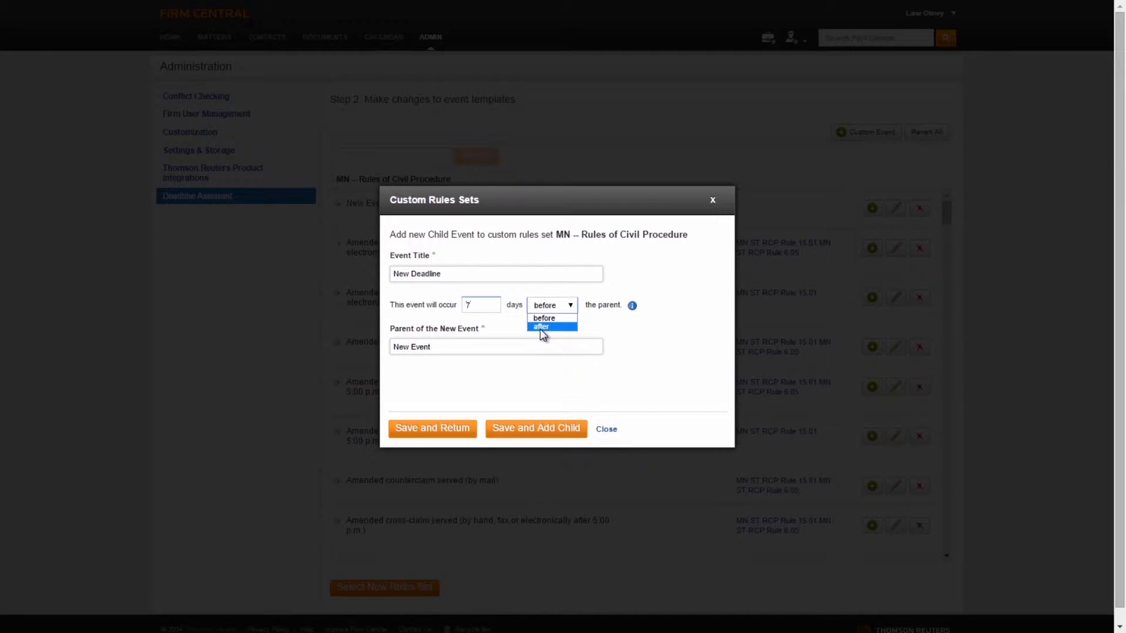
{"action": "left_click", "coordinate": [543, 327]}
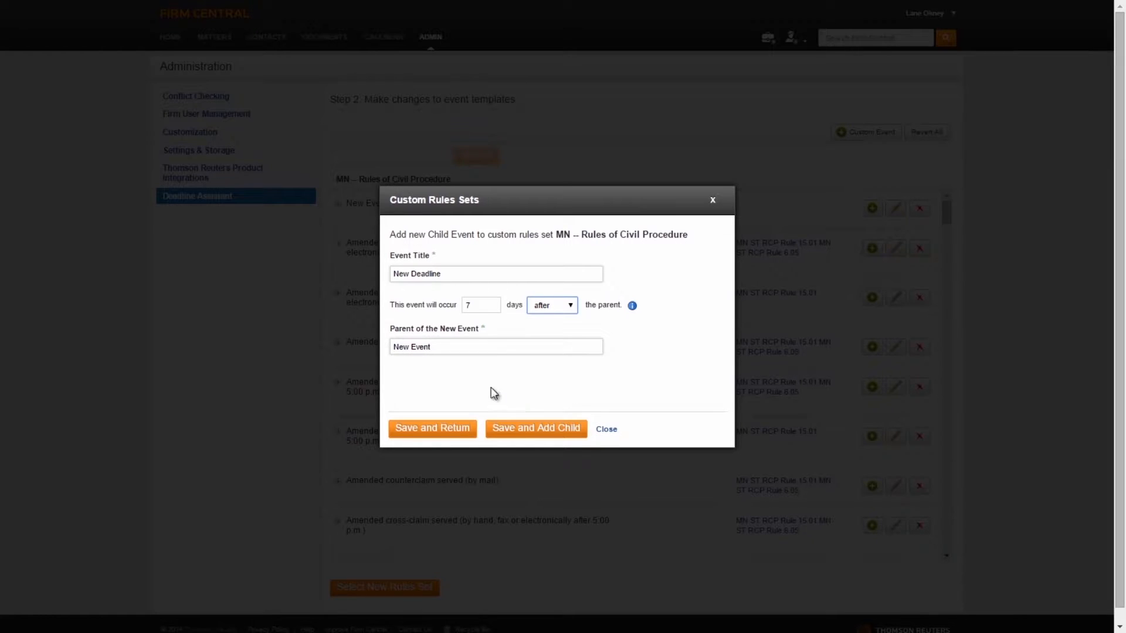
{"action": "left_click", "coordinate": [461, 433]}
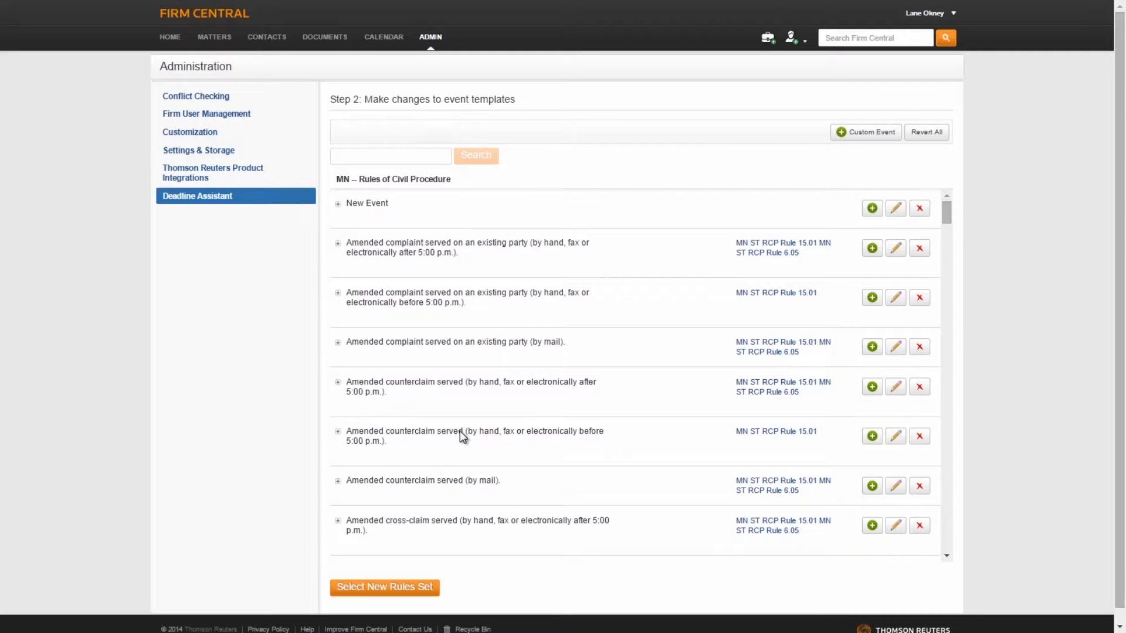
Search the Minnesota civil procedure event templates for "summary judgment"
{"action": "left_click", "coordinate": [432, 157]}
{"action": "type", "text": "summary judgment"}
{"action": "key", "text": "Return"}
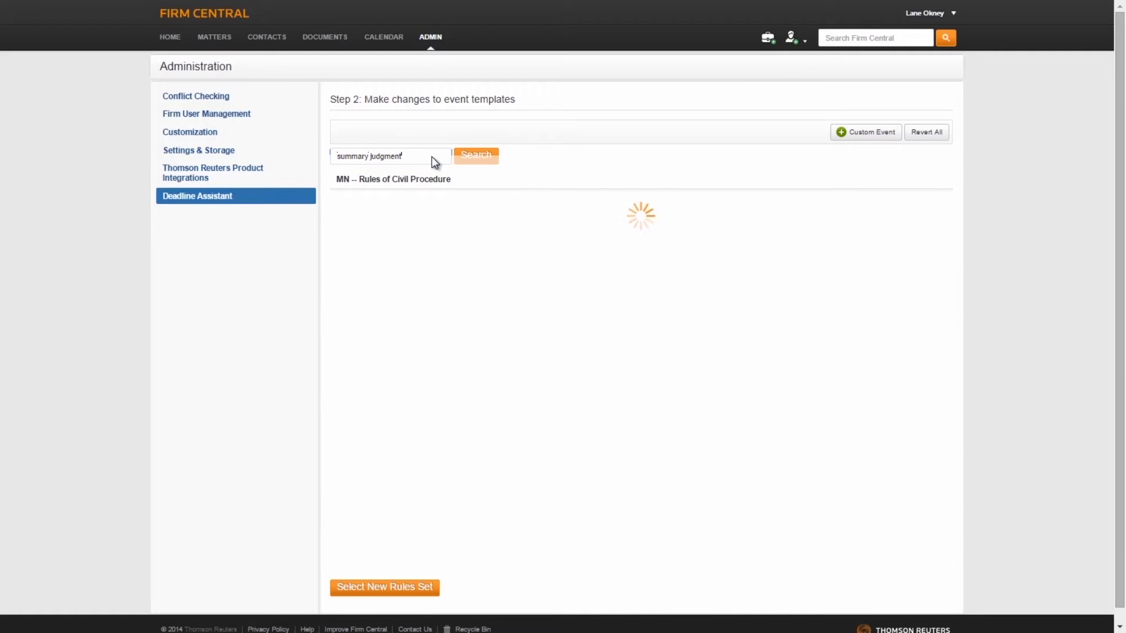
Fill in a new child event titled "New Deadline" occurring 5 days before the hearing on a motion for summary judgment
{"action": "mouse_move", "coordinate": [547, 211]}
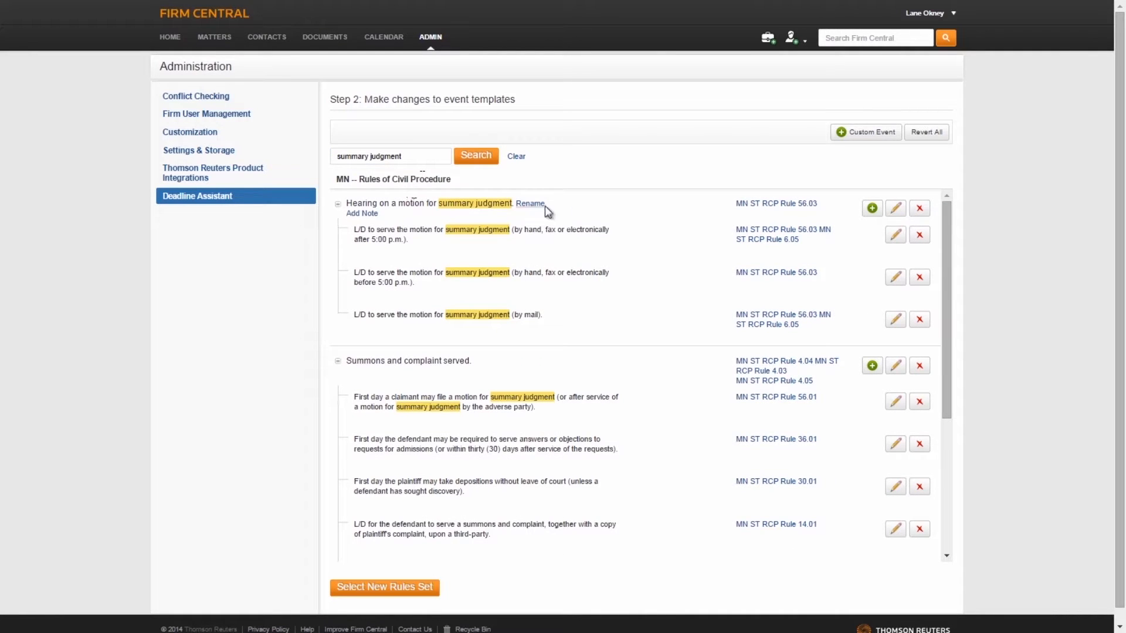
{"action": "left_click", "coordinate": [873, 209]}
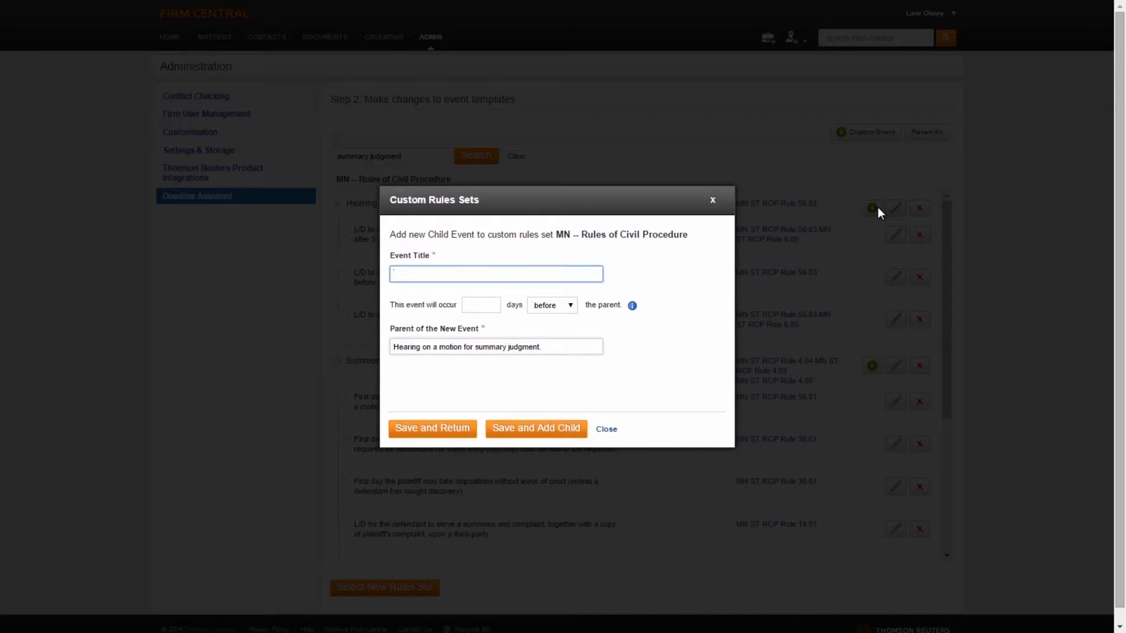
{"action": "type", "text": "New Deadline"}
{"action": "left_click", "coordinate": [496, 304]}
{"action": "type", "text": "5"}
{"action": "left_click", "coordinate": [555, 307]}
{"action": "left_click", "coordinate": [553, 319]}
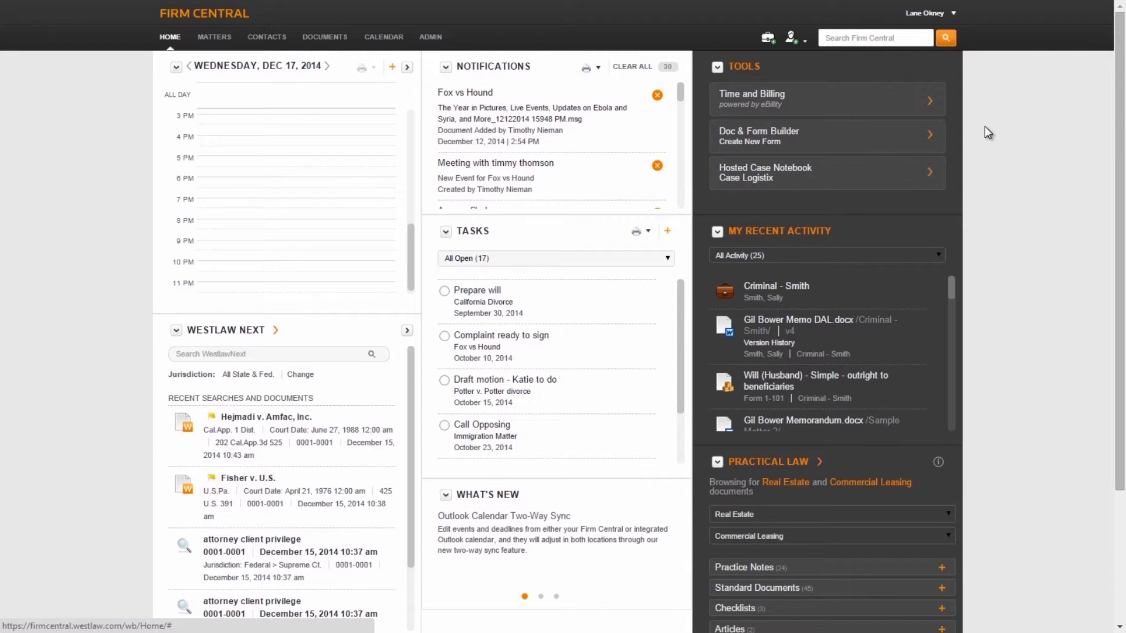
Create a custom Deadline Assistant rules set named "Firm Rules" and add a parent event titled "New Event" to it
{"action": "left_click", "coordinate": [430, 37]}
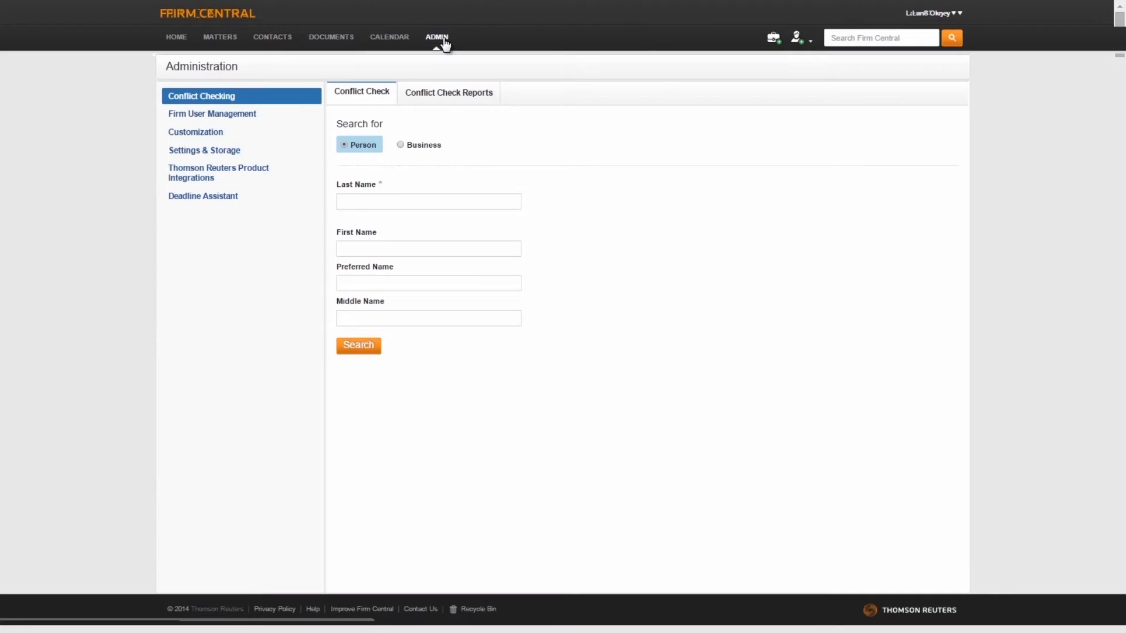
{"action": "left_click", "coordinate": [238, 200]}
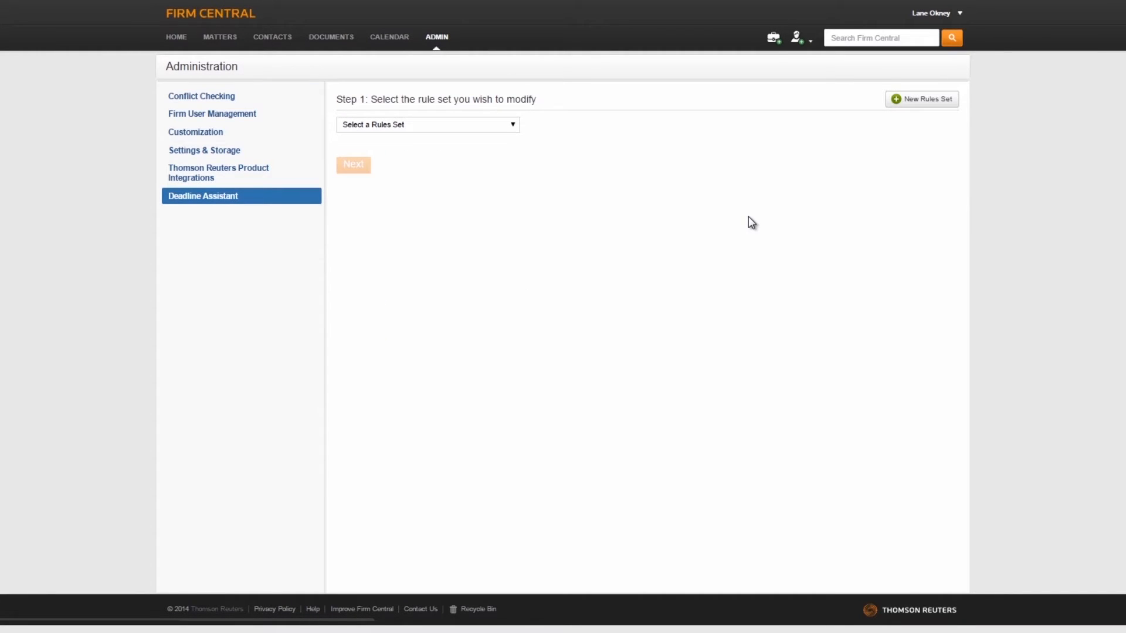
{"action": "left_click", "coordinate": [942, 105]}
{"action": "type", "text": "Firm"}
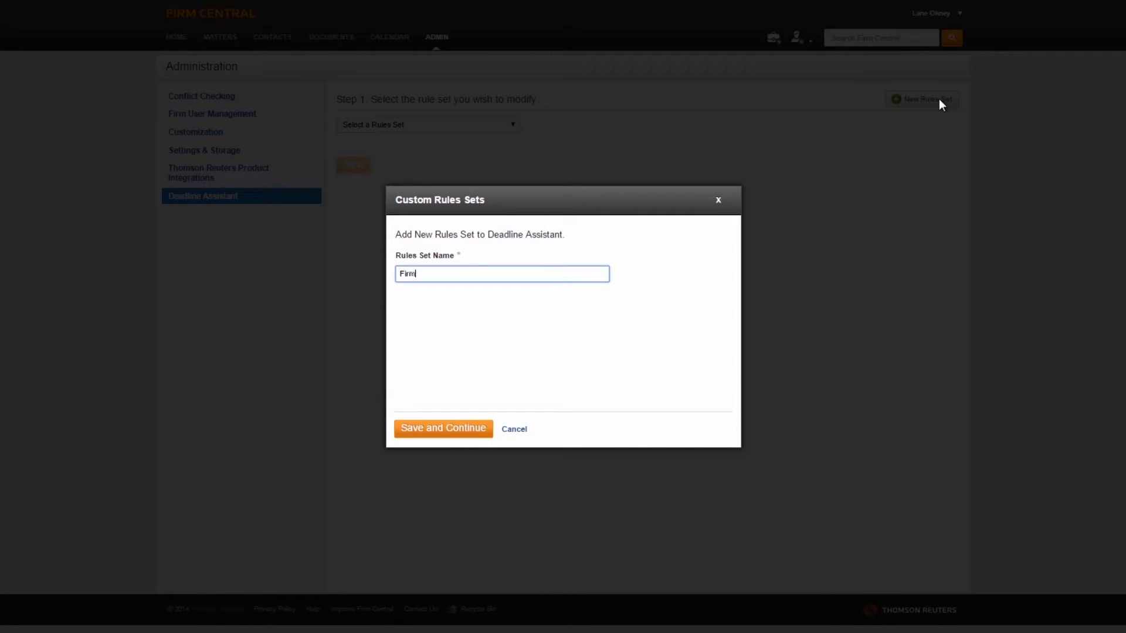
{"action": "type", "text": " Rules"}
{"action": "left_click", "coordinate": [459, 432]}
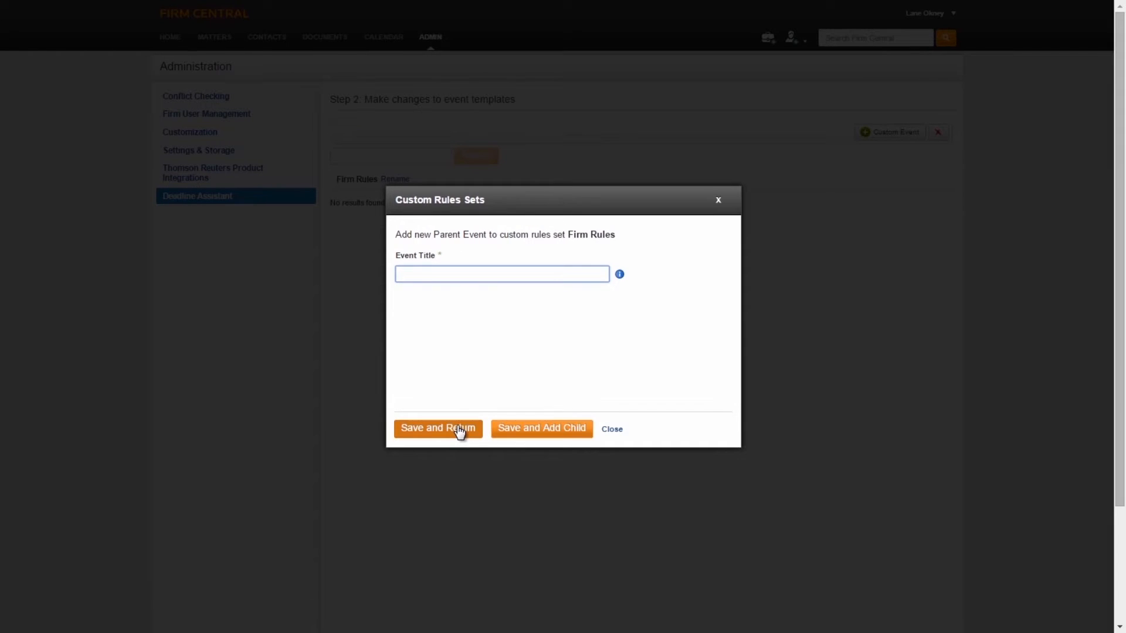
{"action": "type", "text": "New Event"}
{"action": "left_click", "coordinate": [532, 433]}
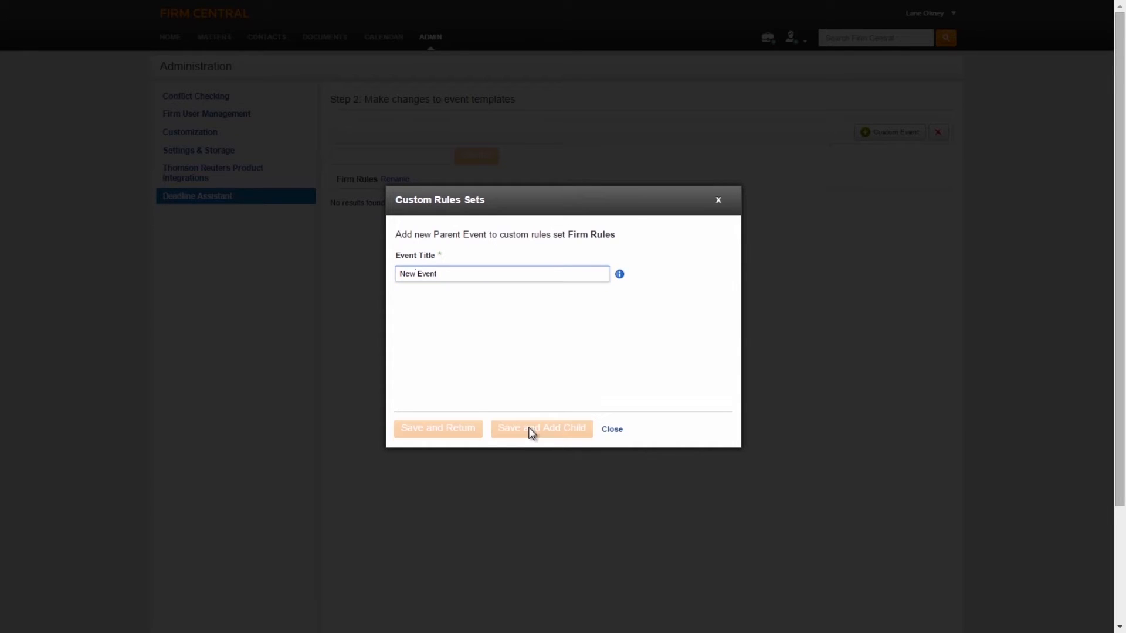
Title the child of "New Event" in Firm Rules "New Deadline" and set its interval from the parent to 5 days
{"action": "left_click", "coordinate": [455, 281]}
{"action": "type", "text": "New Deadline"}
{"action": "left_click", "coordinate": [486, 306]}
{"action": "left_click", "coordinate": [557, 305]}
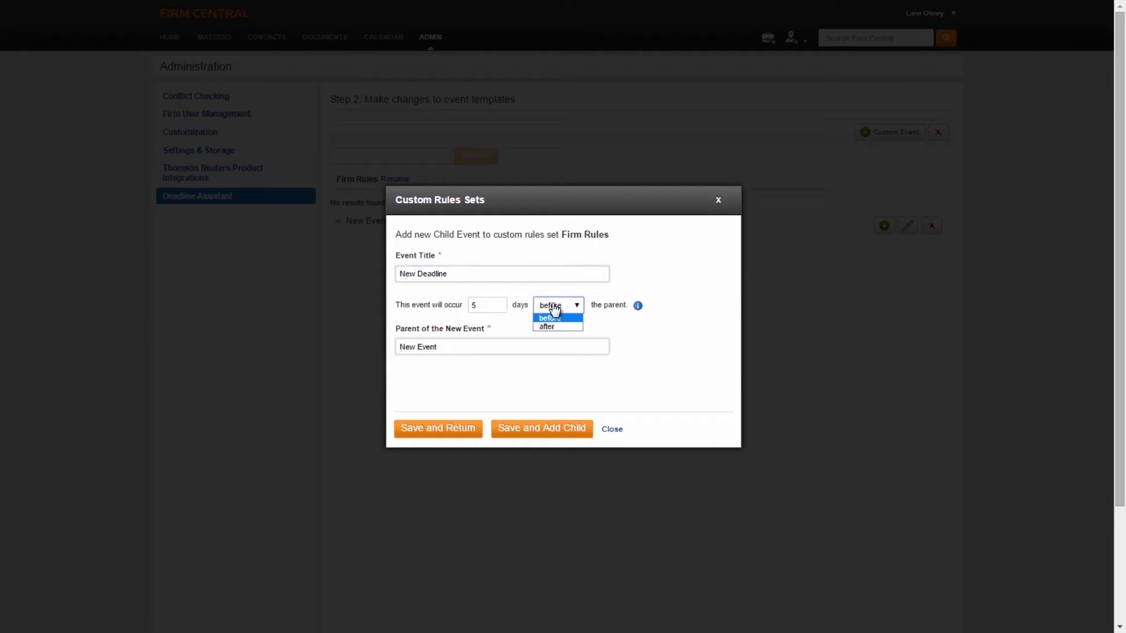